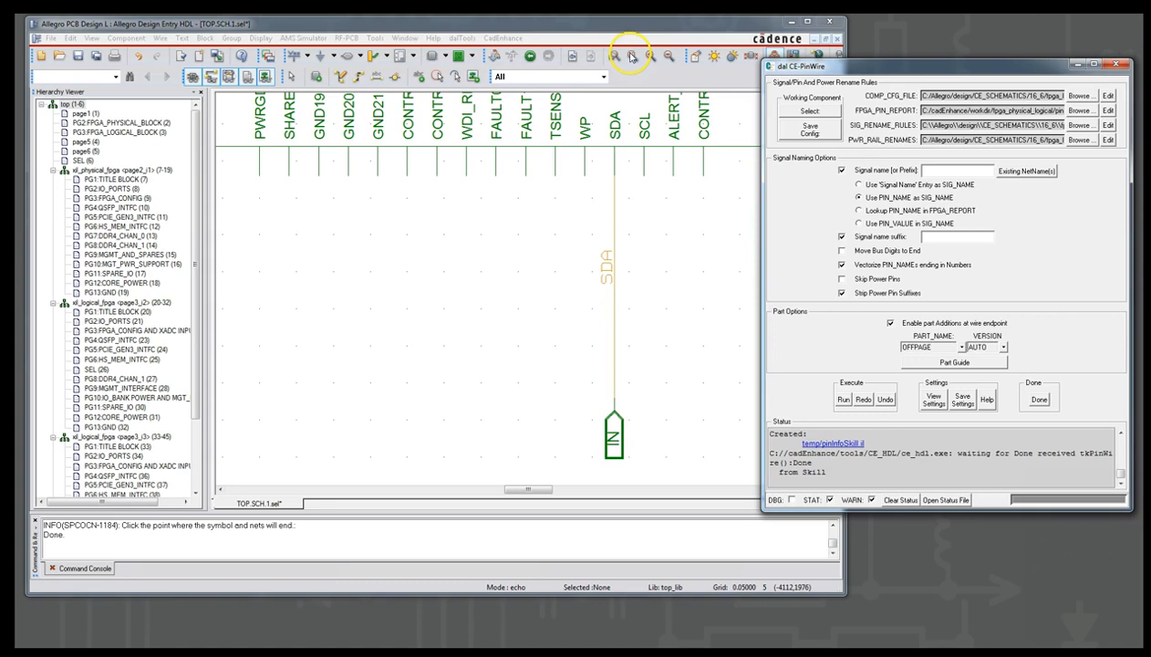
Wire all left-side pins of the LTC2975 out to OFFPAGE symbols with CE-PinWire, using the pin names as signal names.
scroll(604, 321, "up", 3)
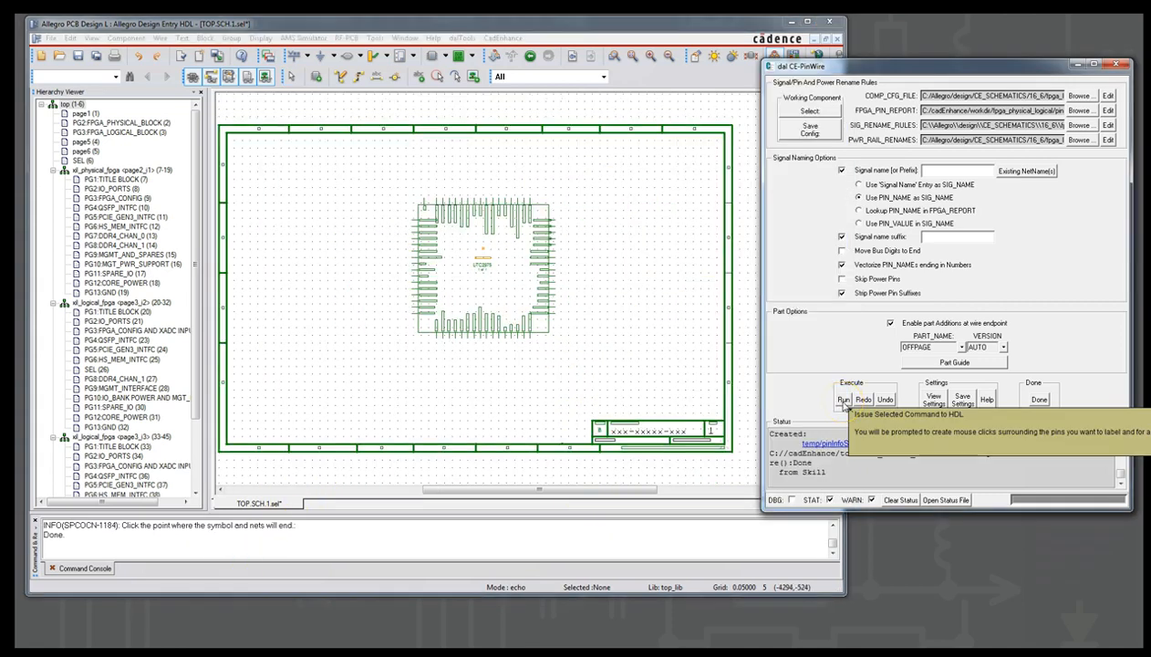
left_click(843, 401)
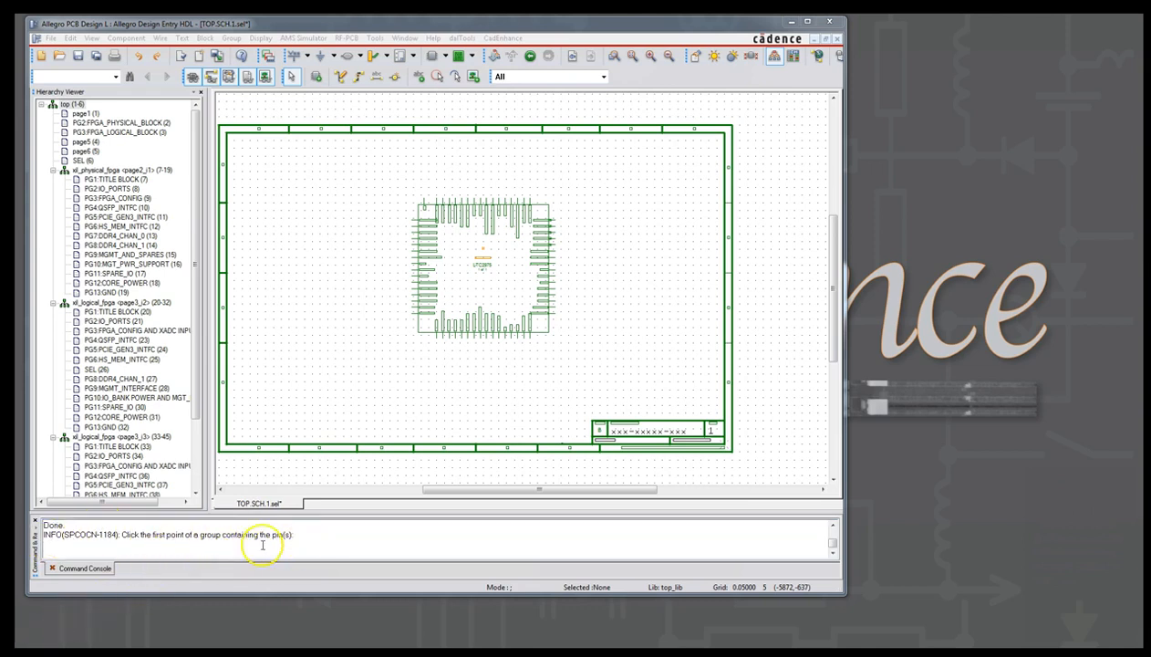
left_click_drag(122, 536, 278, 540)
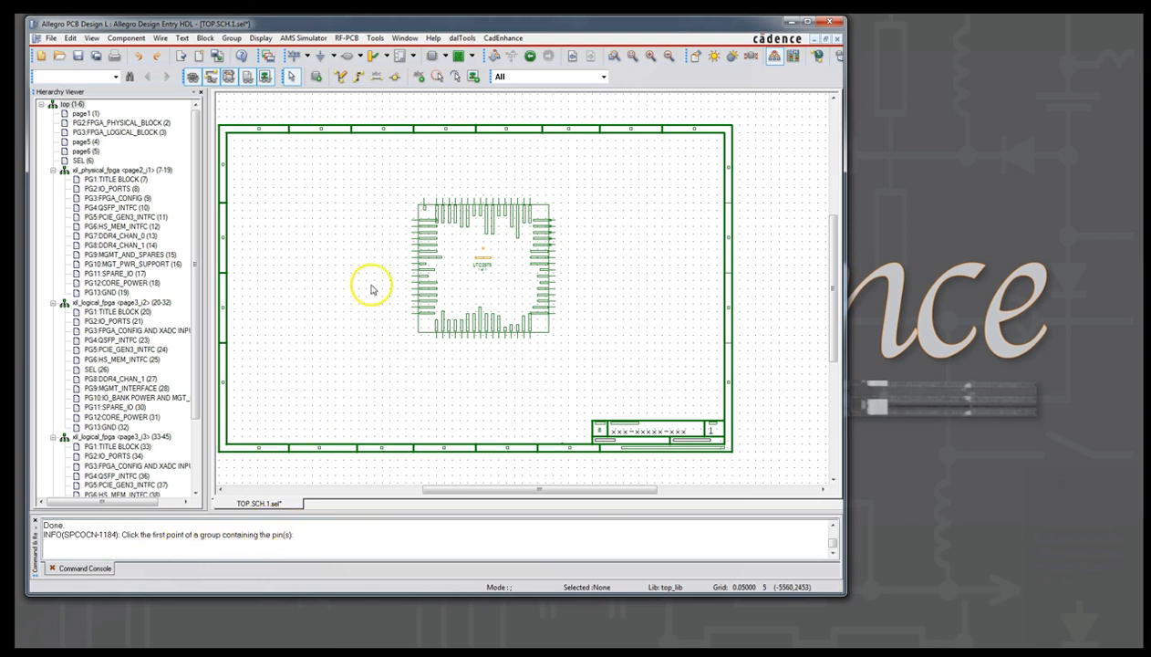
left_click(390, 213)
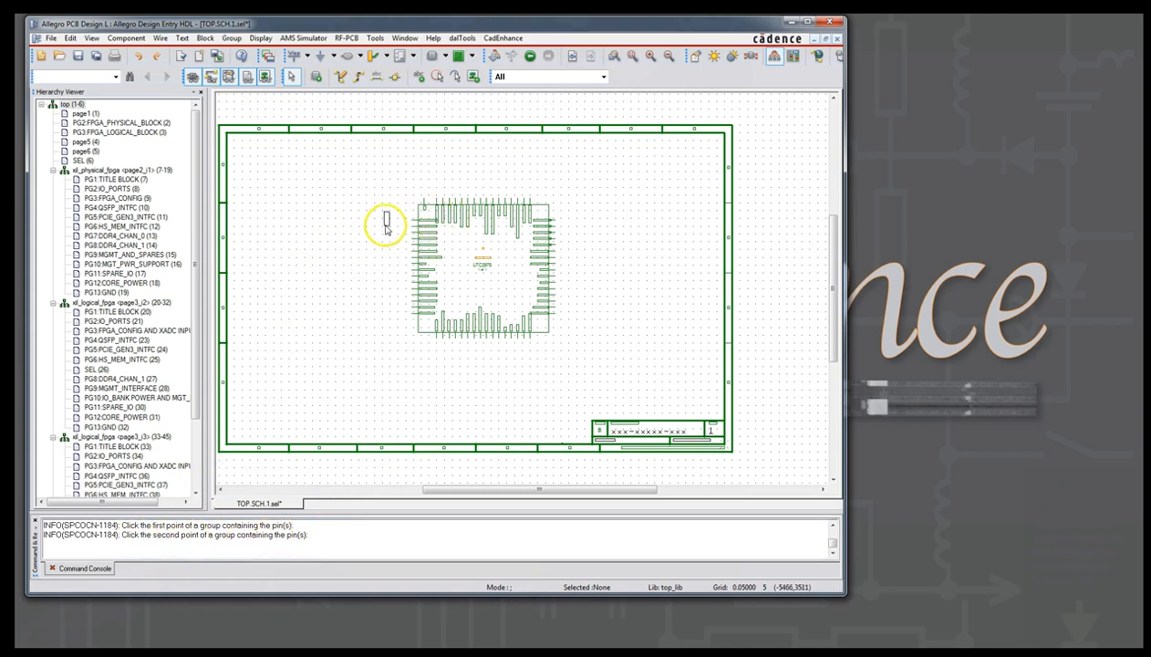
left_click(426, 325)
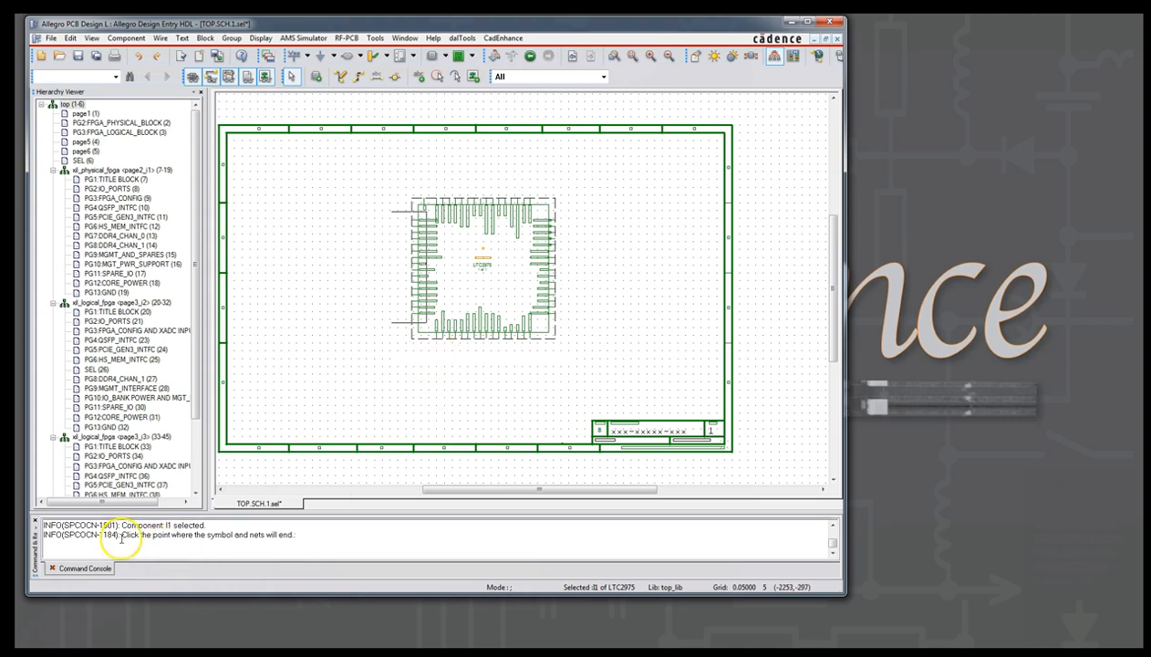
left_click_drag(121, 536, 239, 537)
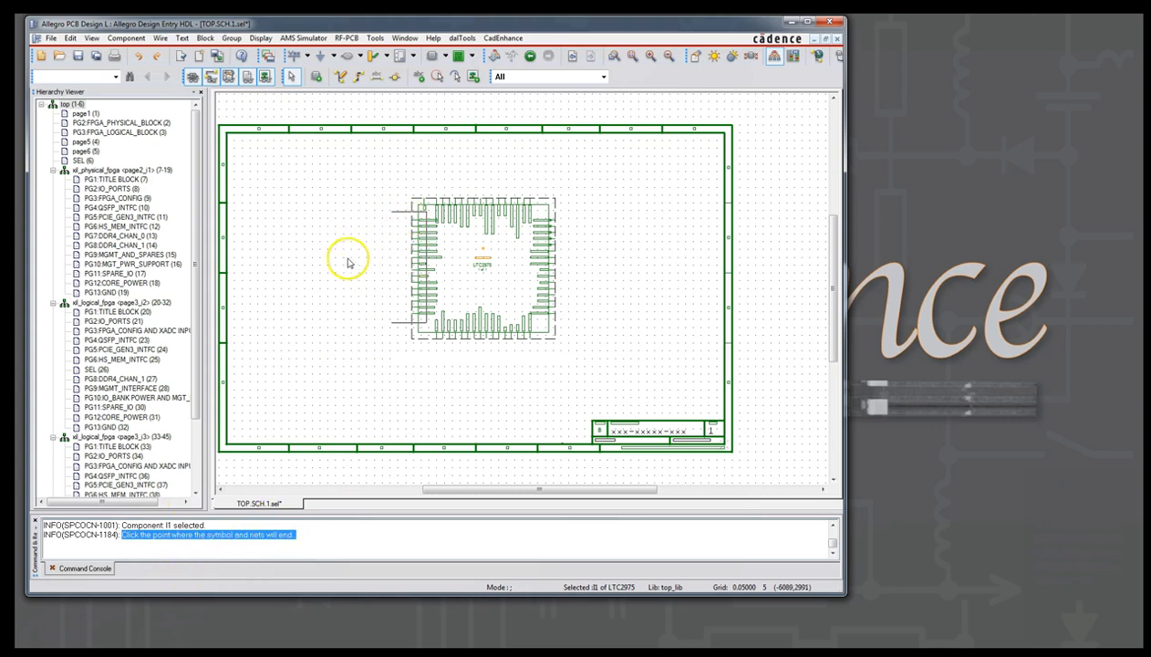
left_click(263, 232)
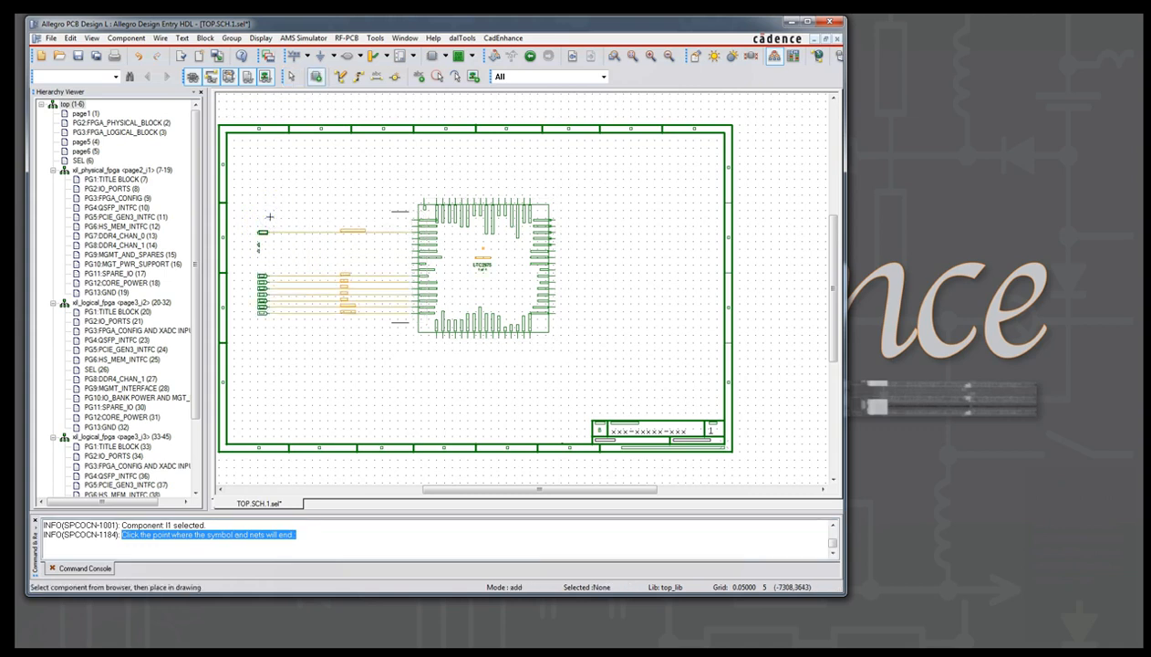
left_click(269, 217)
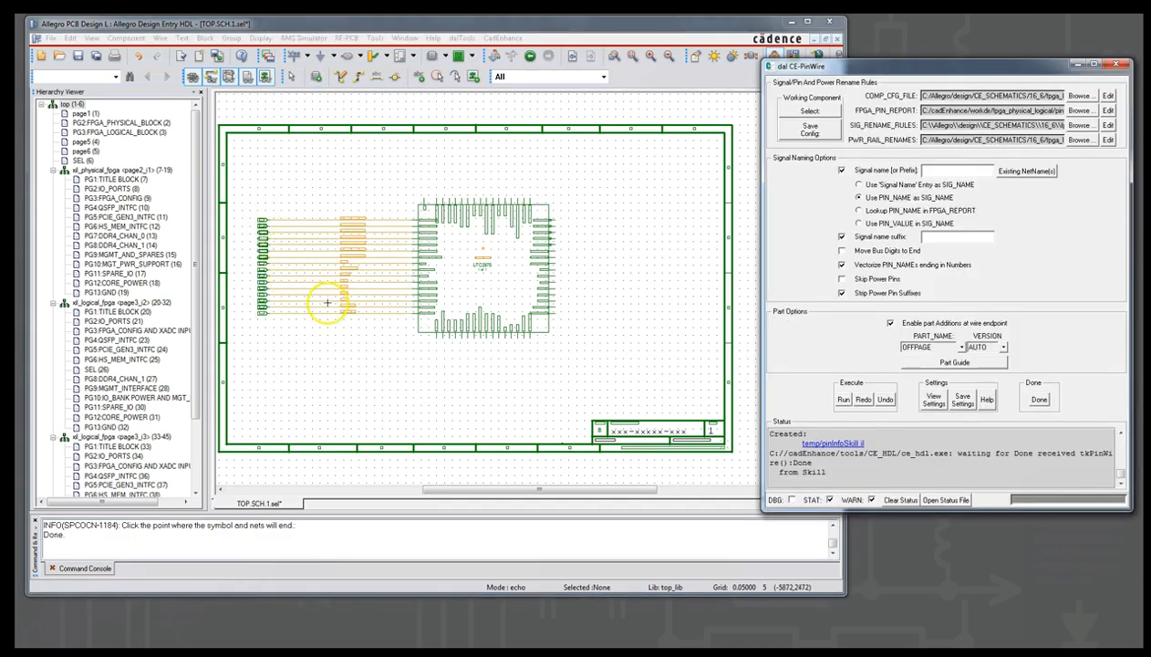
mouse_move(266, 200)
right_mouse_down()
mouse_move(329, 281)
mouse_move(452, 334)
right_mouse_up()
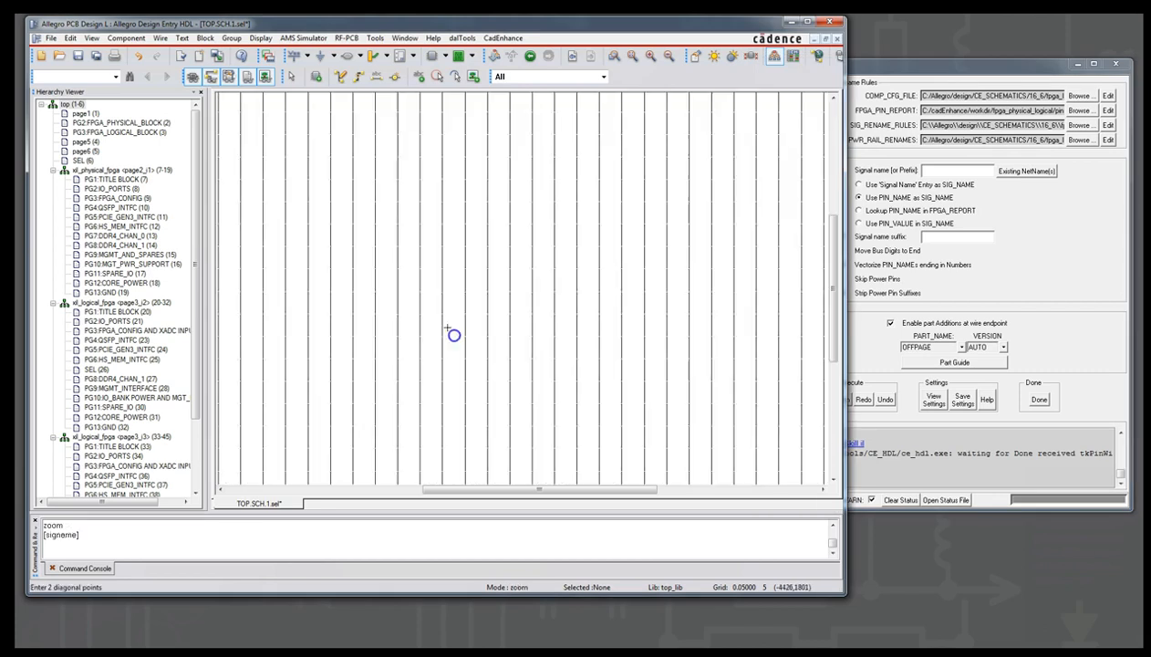
middle_click_drag(634, 281, 587, 292)
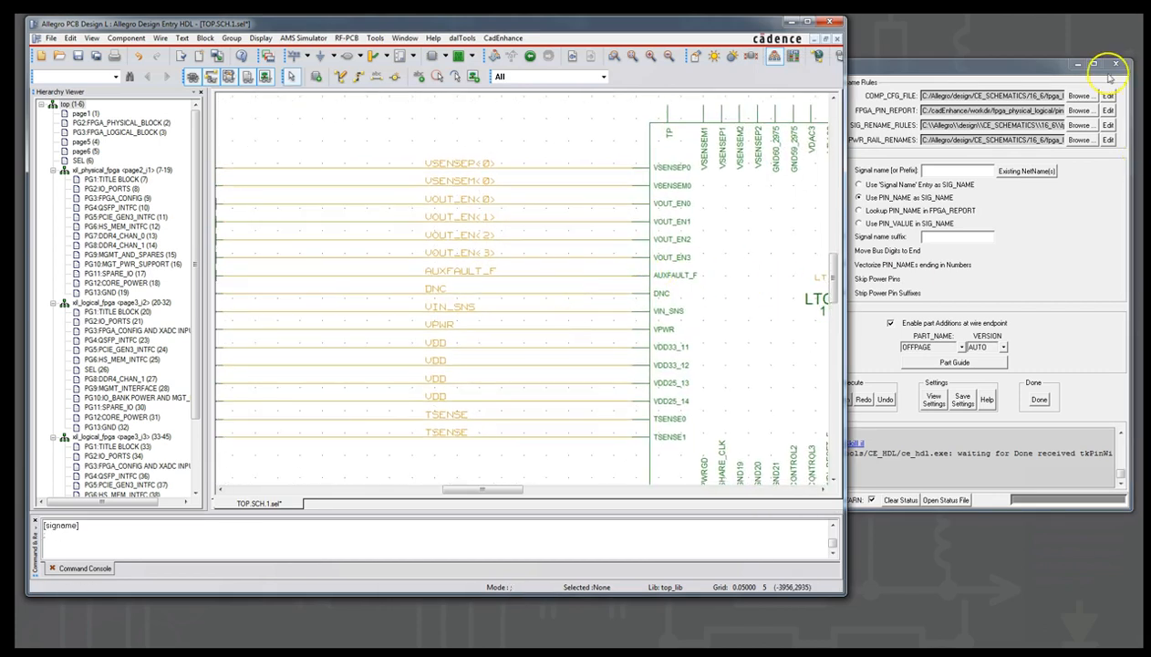
Try to rewire the left-side pins VSENSEP0 through TSENSE1, ending the wires right beside the component.
left_click(1032, 70)
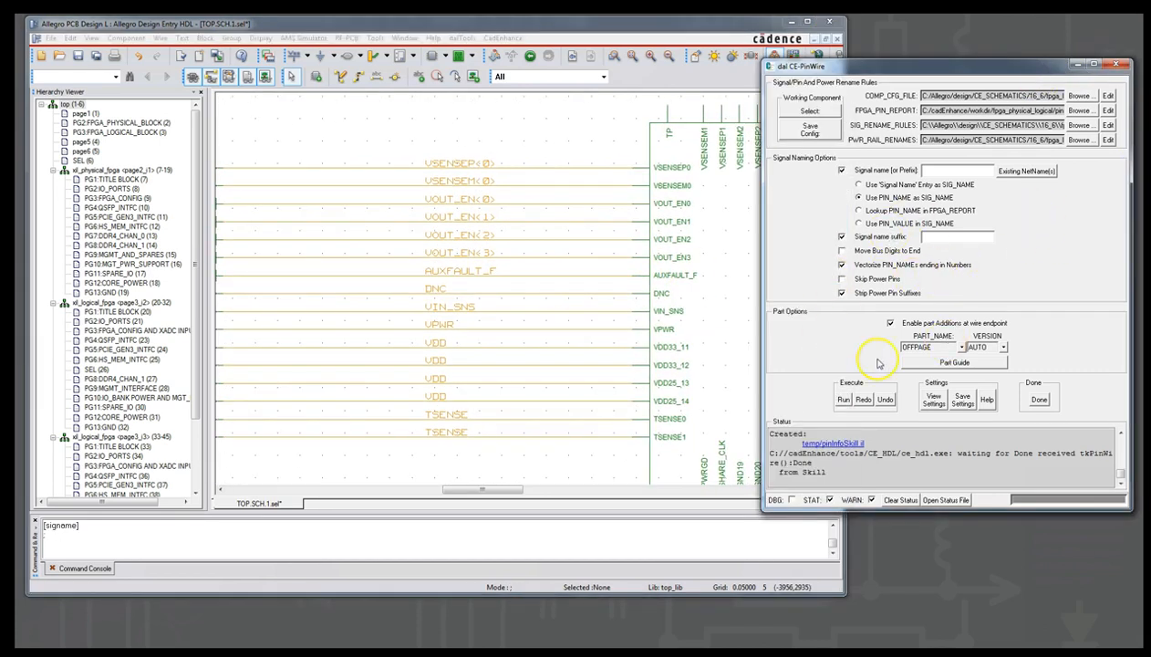
left_click(844, 400)
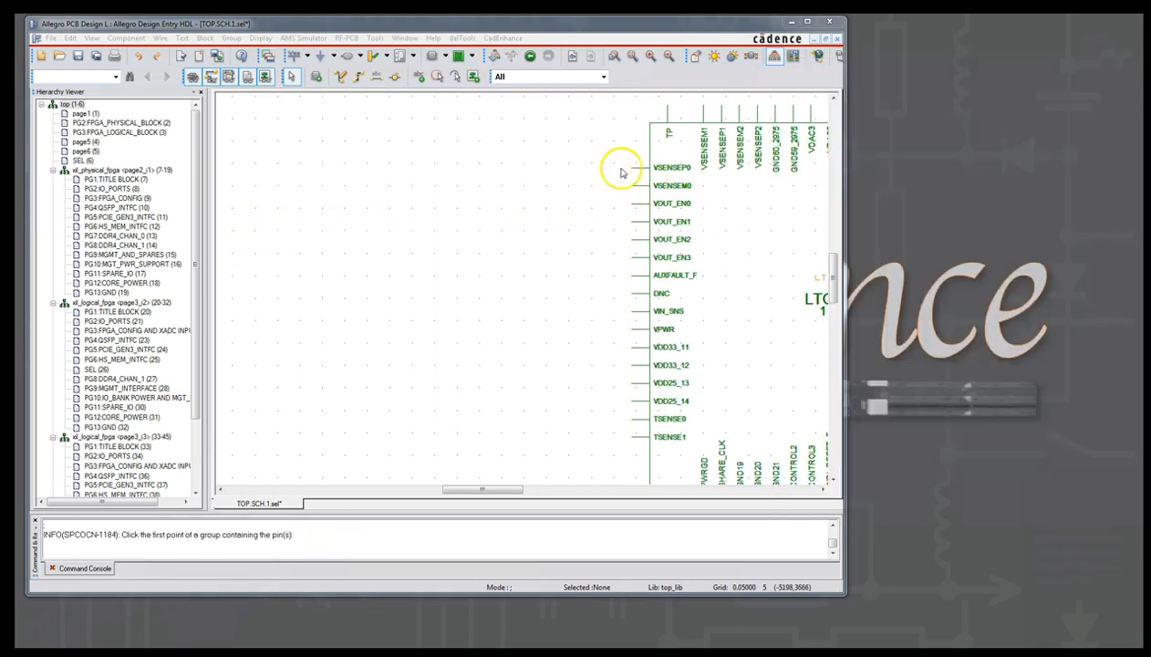
left_click(594, 153)
left_click(671, 461)
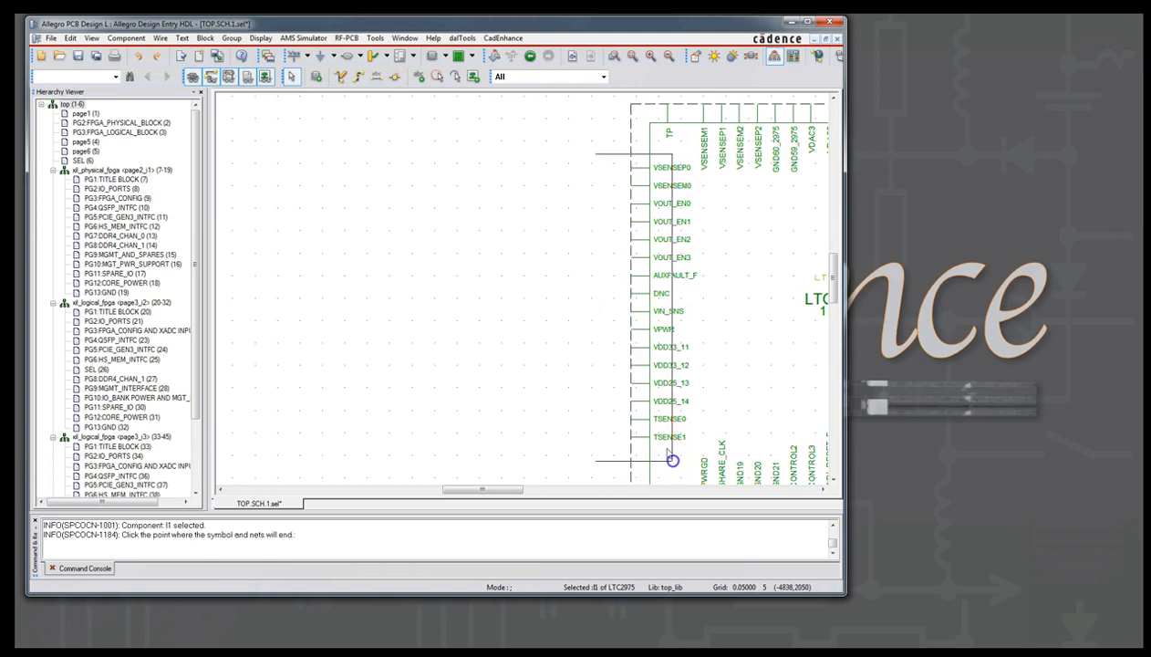
left_click(607, 307)
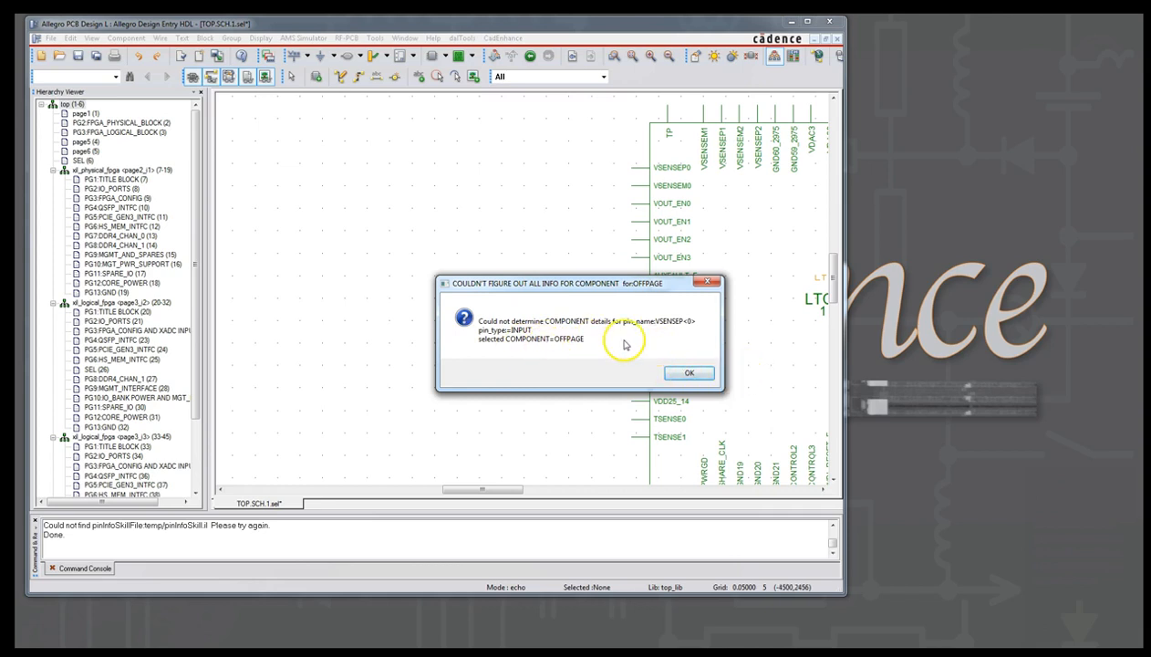
left_click(690, 376)
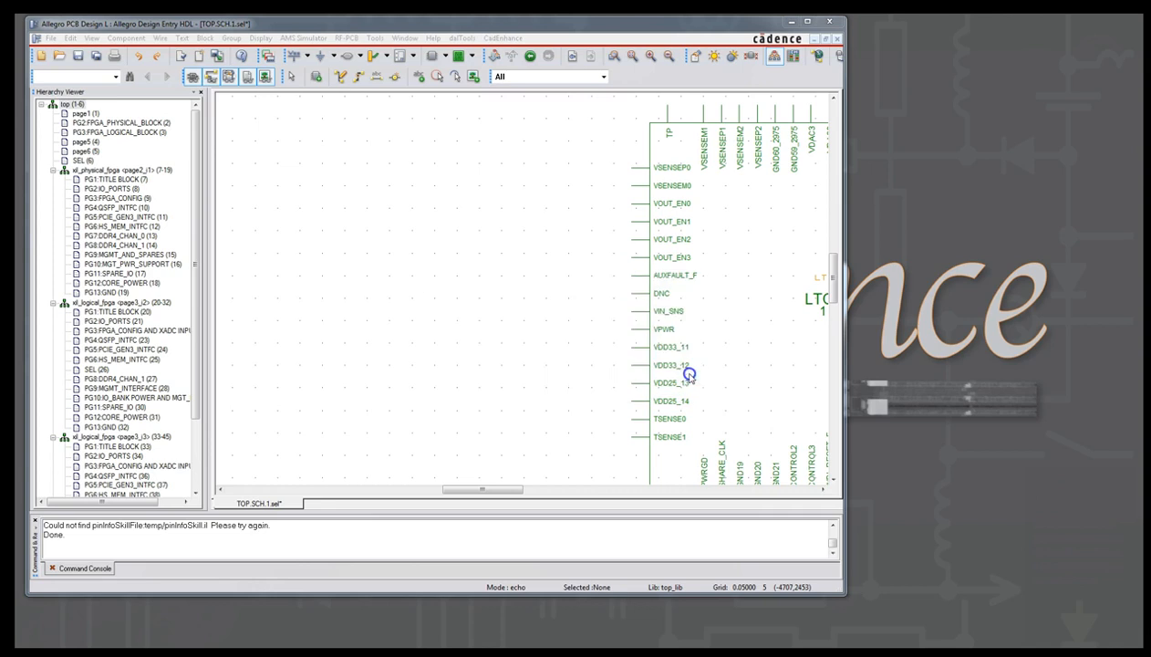
left_click(666, 365)
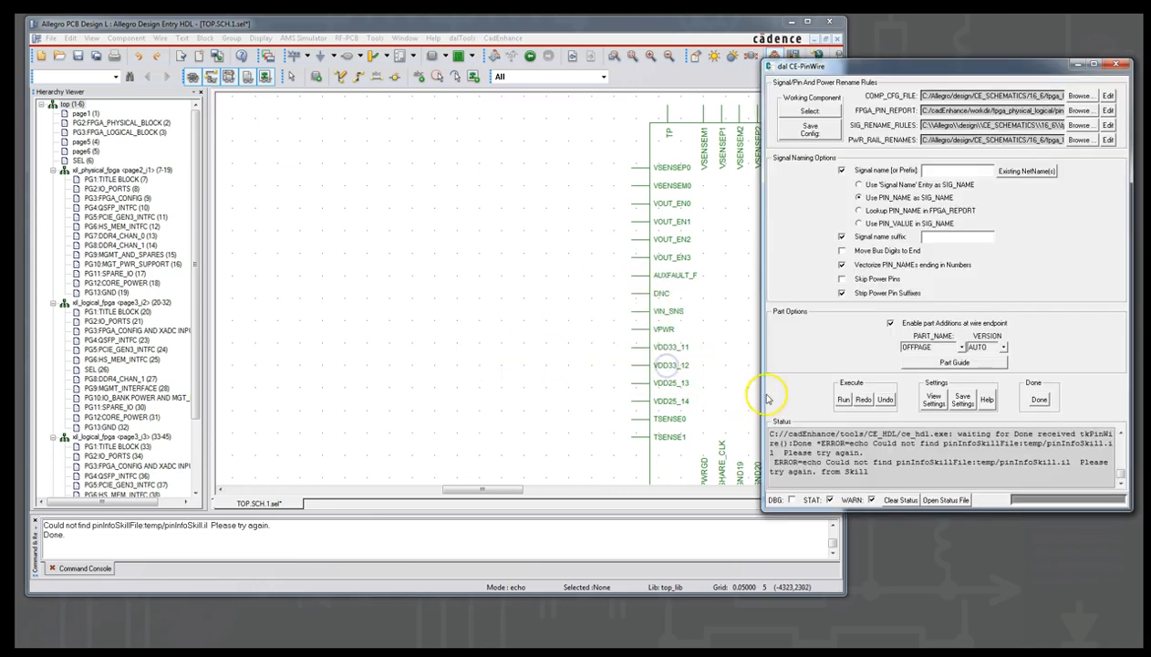
Wire only the left-side pins VOUT_EN1 through VPWR out to OFFPAGE symbols well clear of the component.
left_click(843, 401)
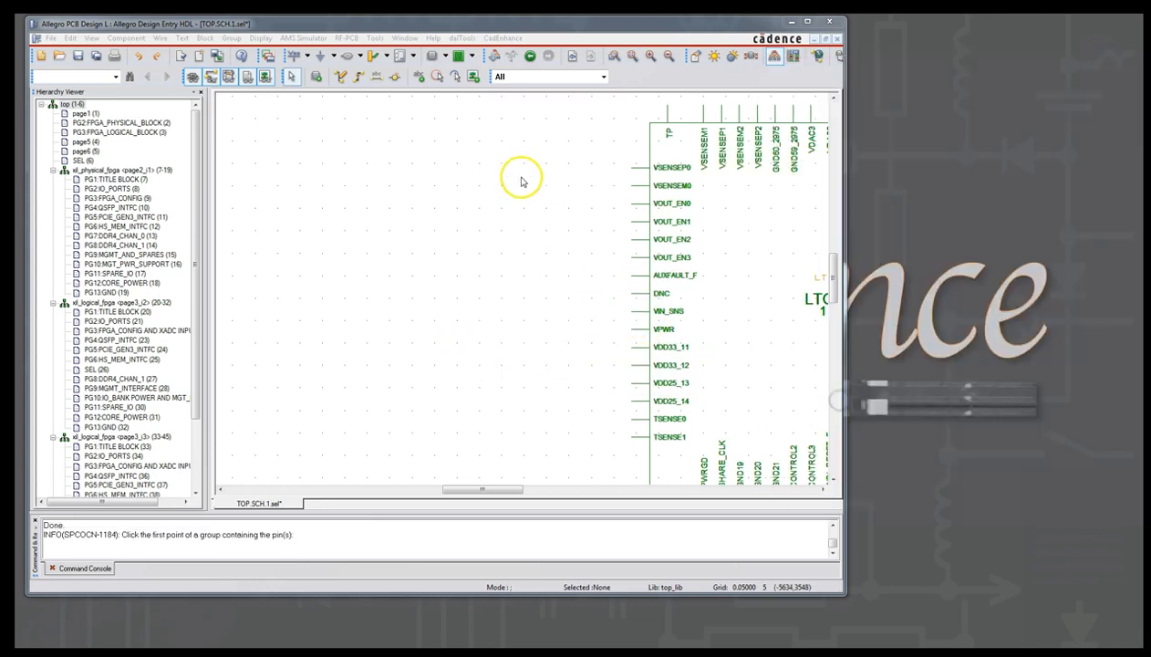
left_click(601, 214)
left_click(670, 333)
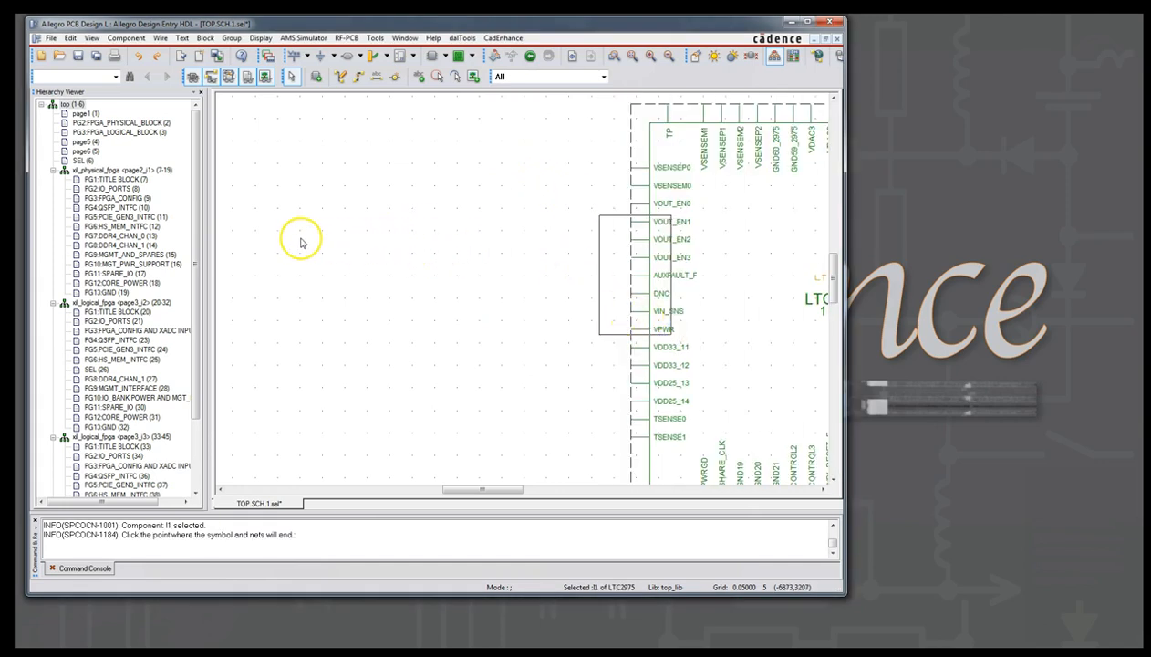
left_click(249, 236)
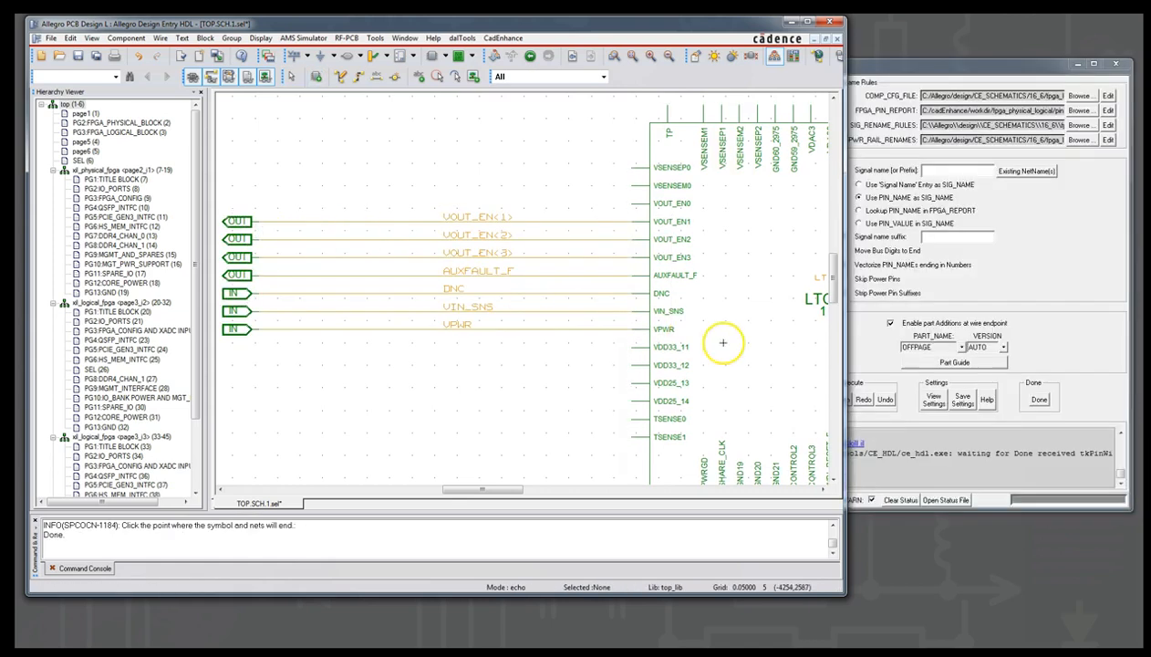
Redo the last wiring run with the selection extended to all left-side pins, VSENSEP0 through TSENSE1.
left_click(902, 69)
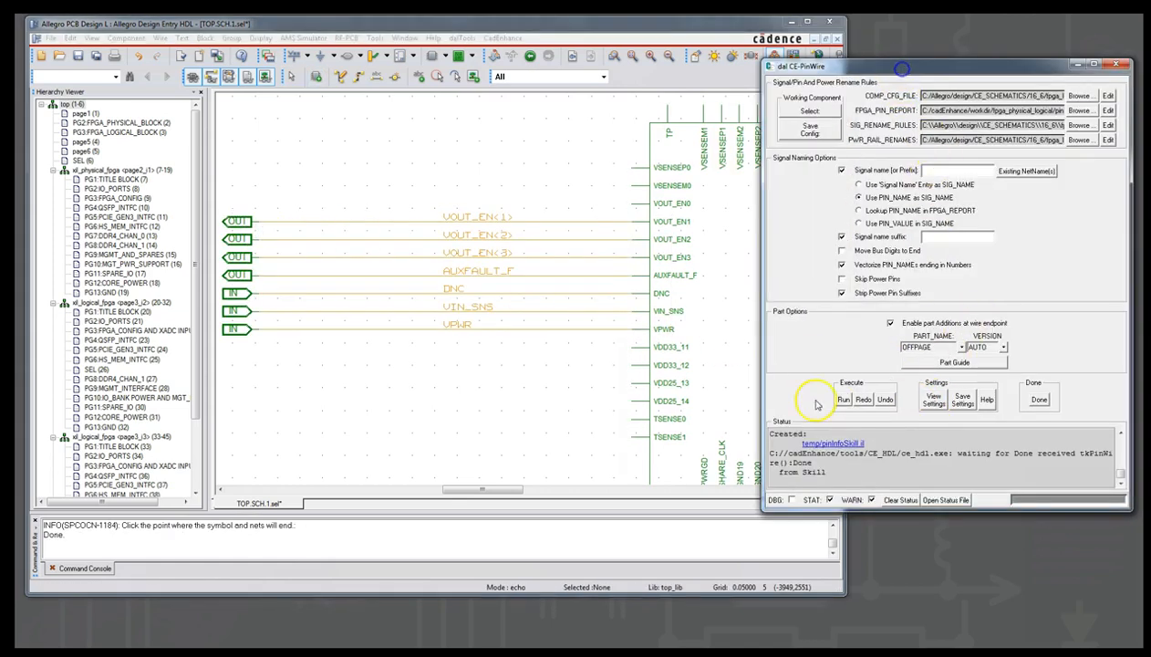
left_click(864, 400)
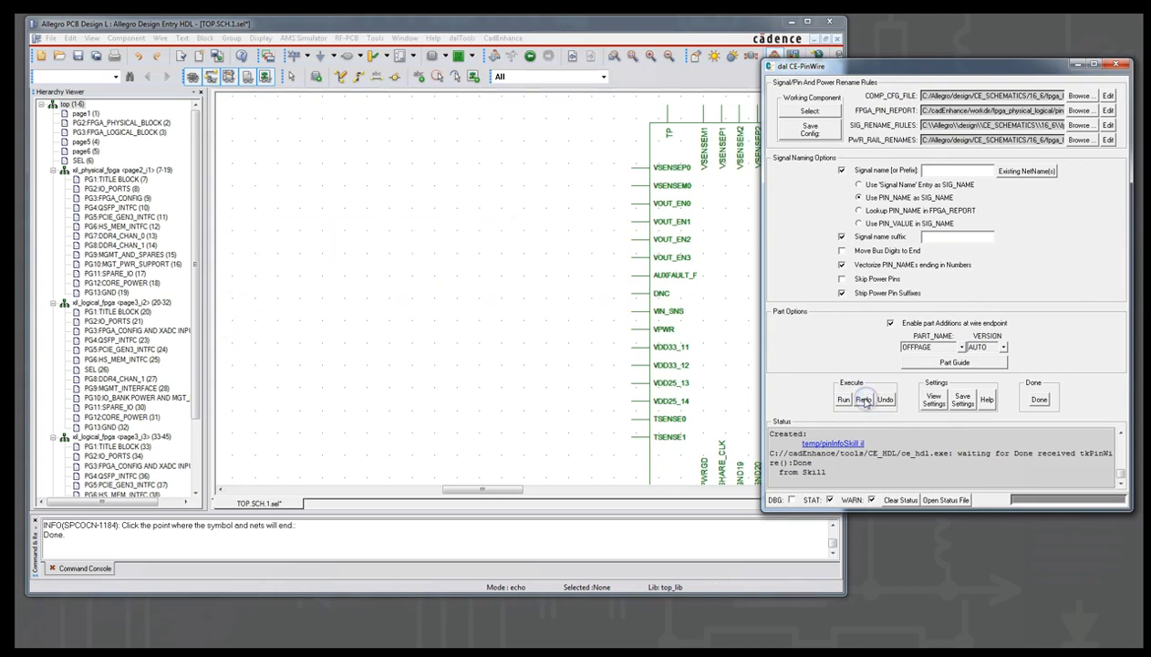
left_click(594, 153)
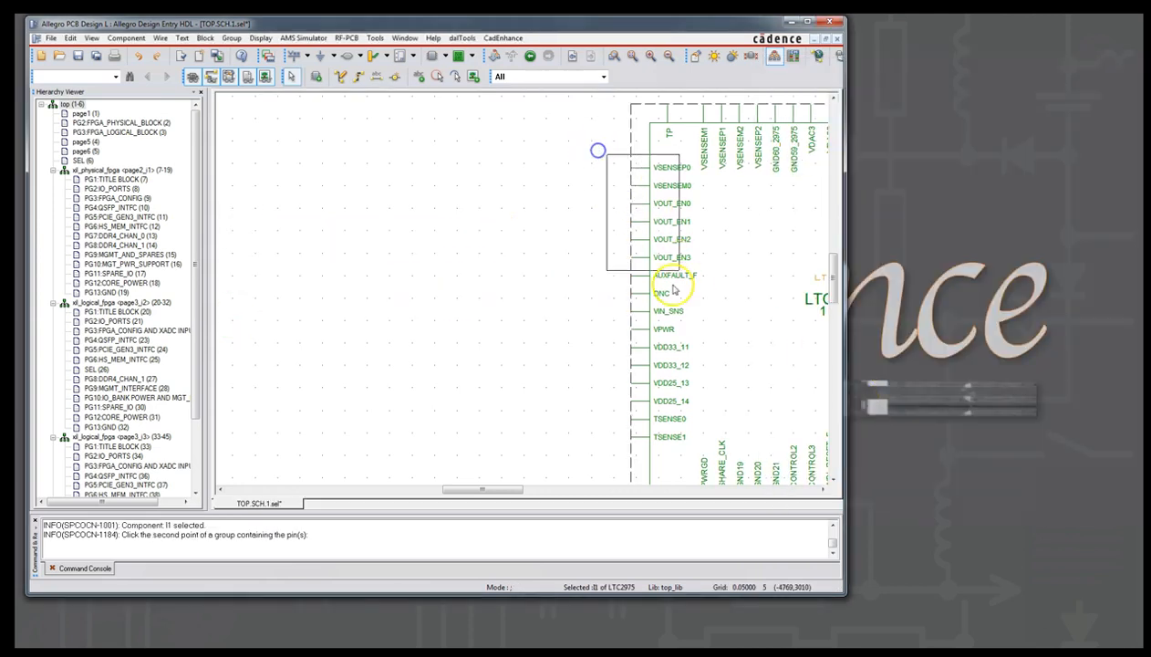
left_click(666, 456)
left_click(273, 155)
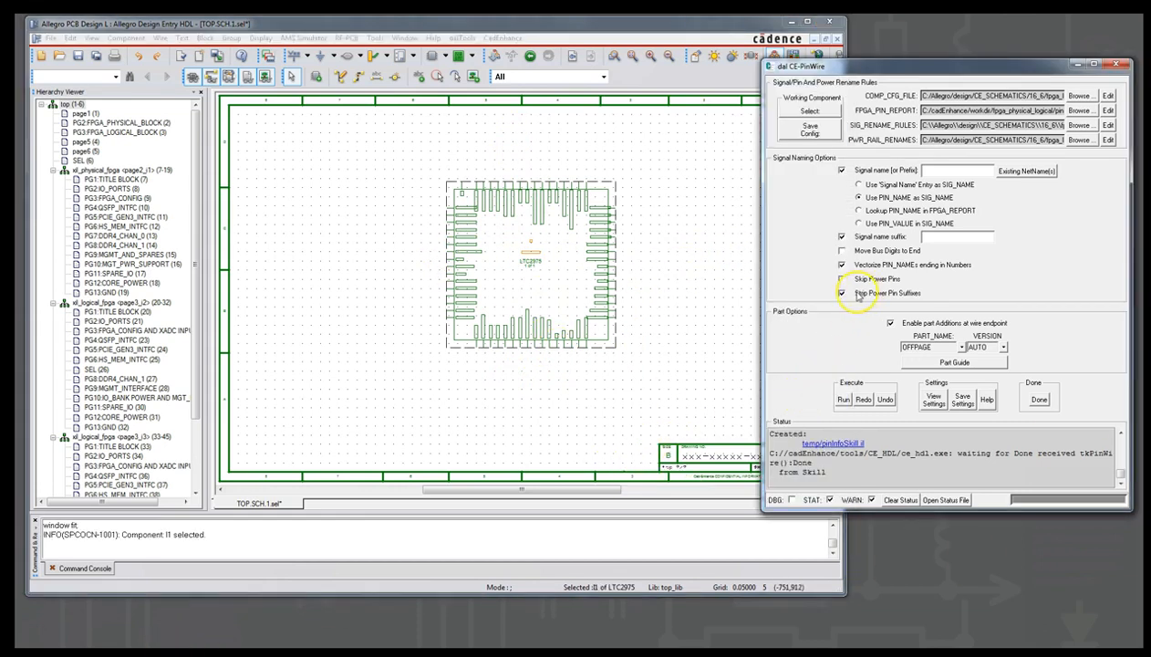
Run the pin wiring on the LTC2975's full left side, ending the named nets at OFFPAGE symbols left of the component.
left_click(843, 399)
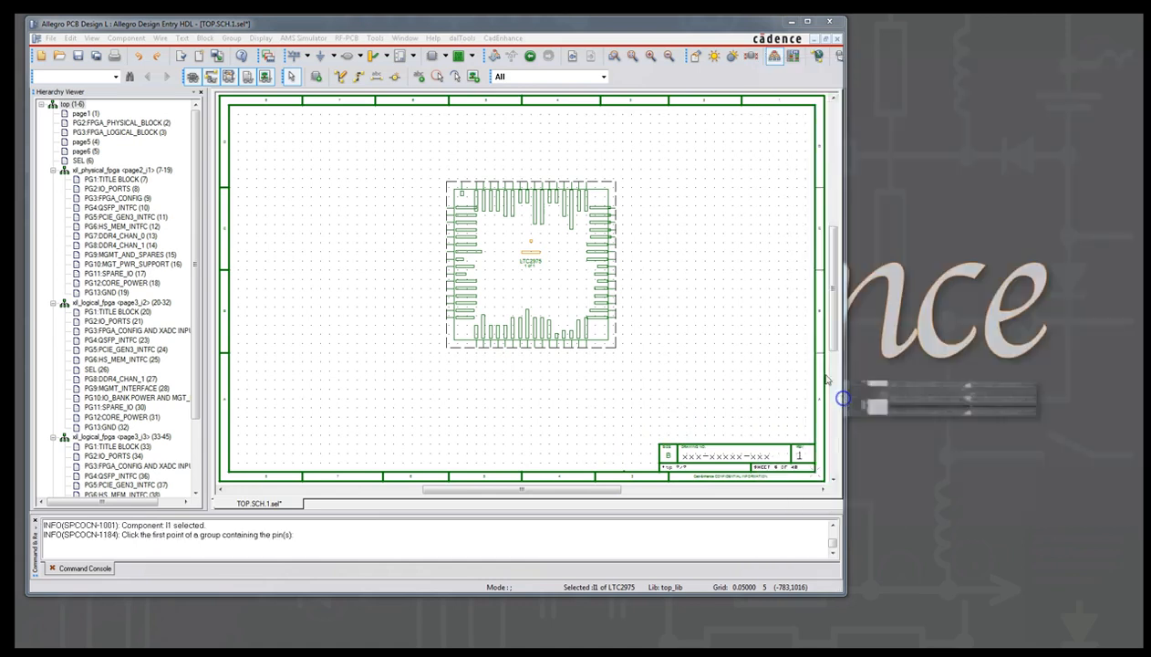
left_click(431, 198)
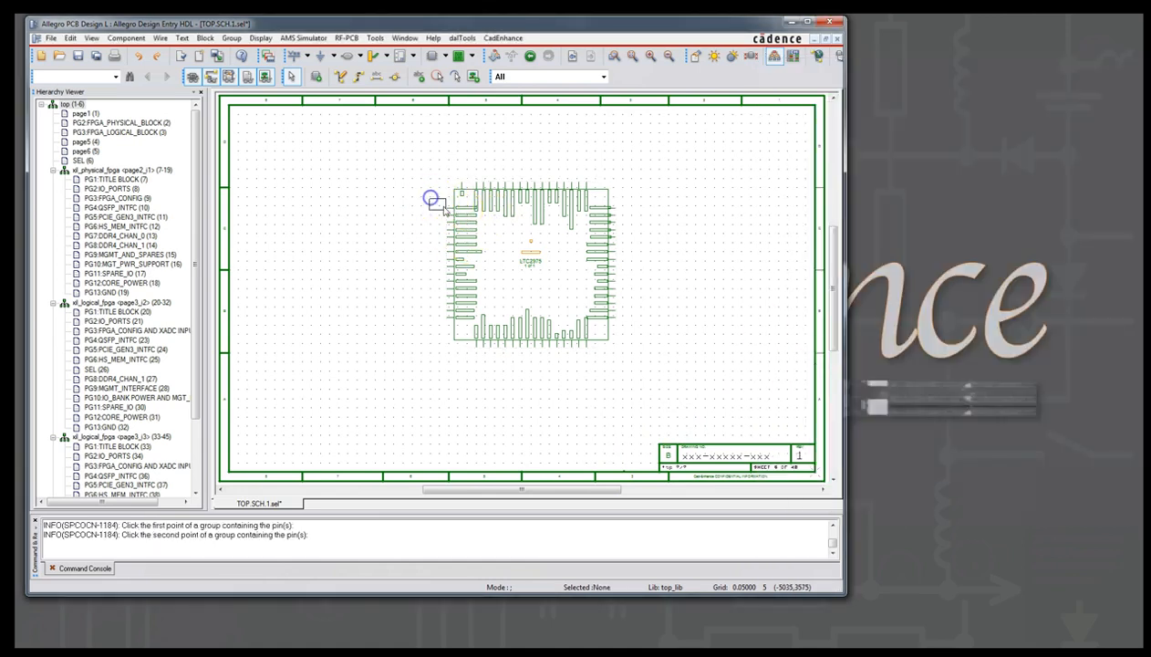
left_click(466, 329)
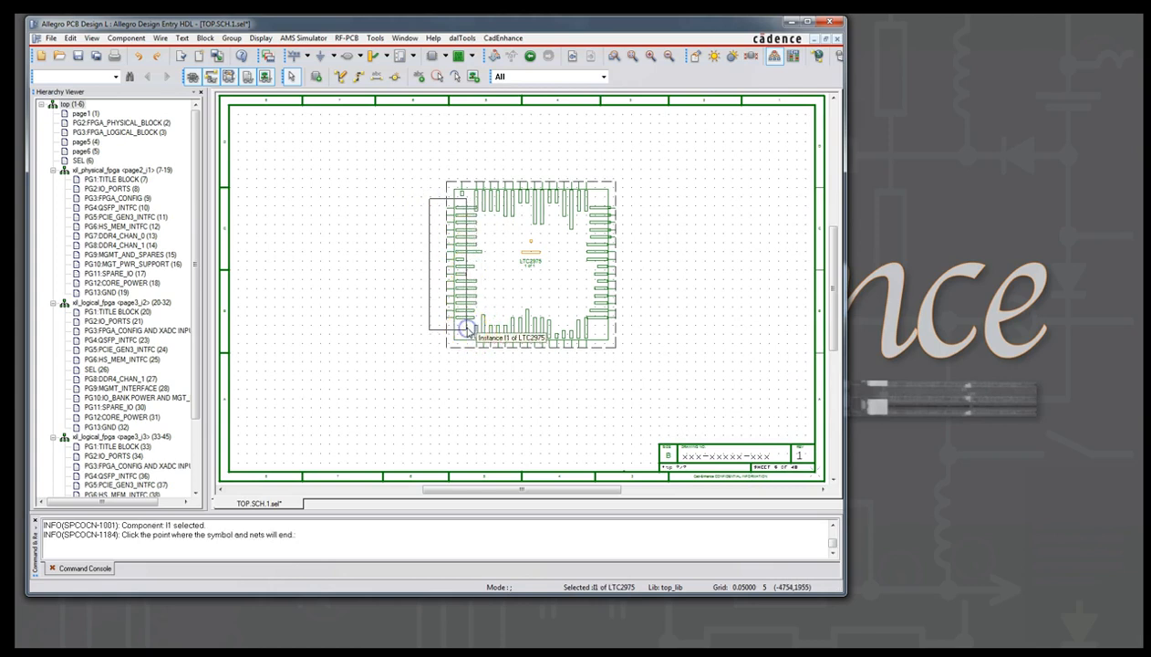
left_click(304, 220)
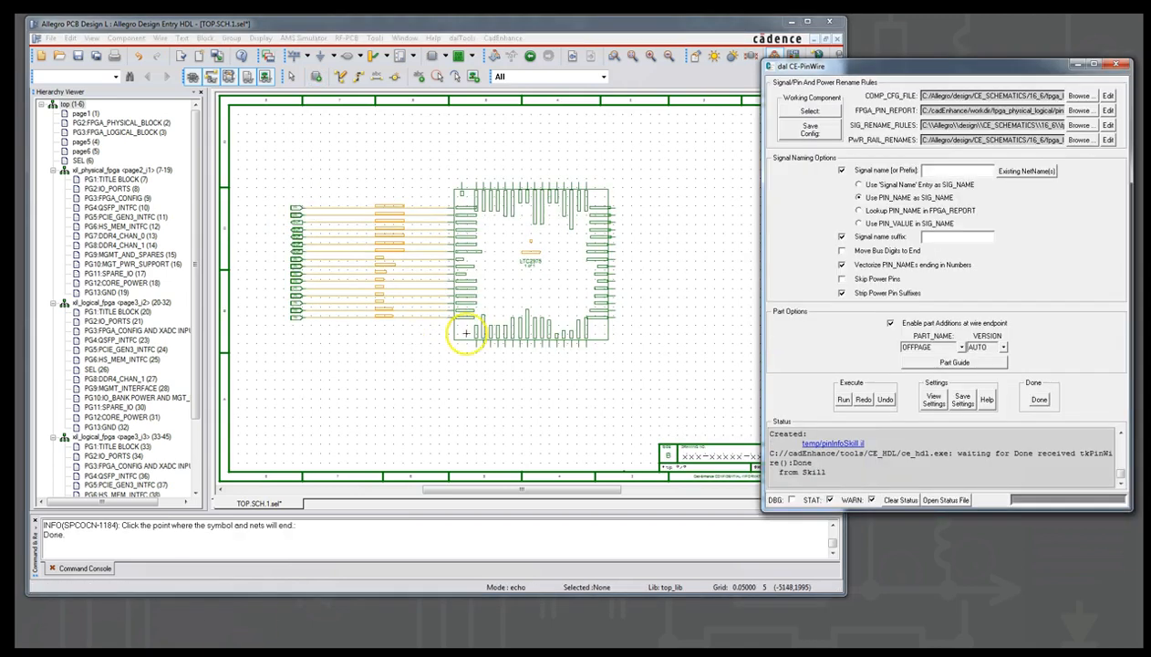
Wire the lower half of the LTC2975's right-side pins out to OFFPAGE symbols on the right.
left_click(844, 401)
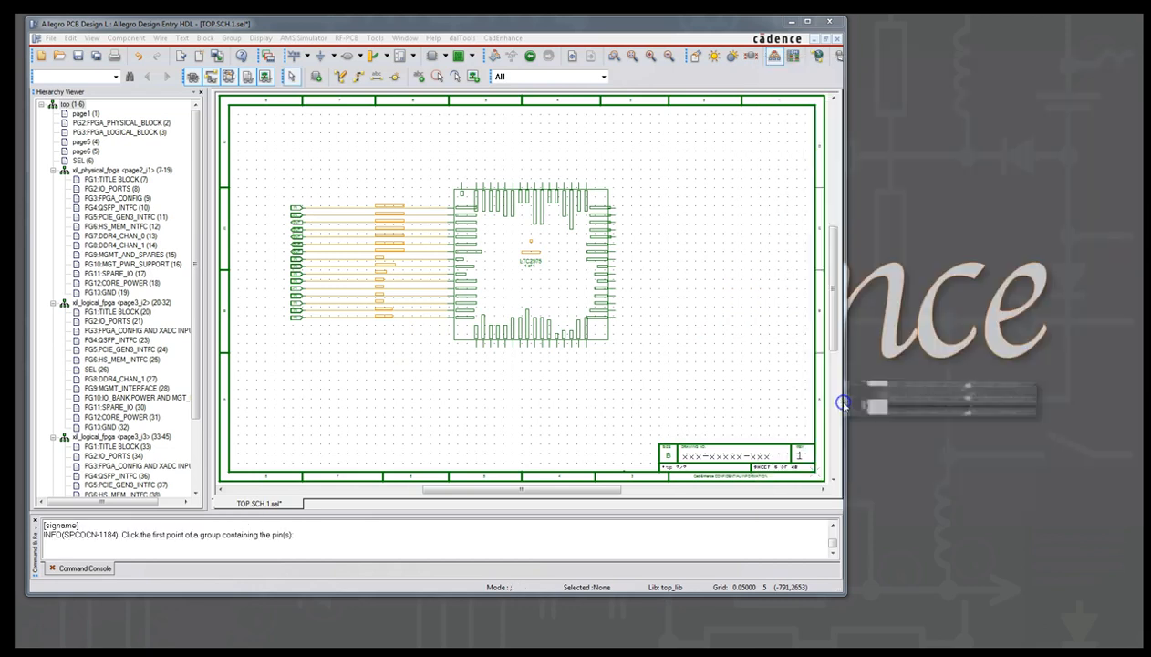
left_click(597, 329)
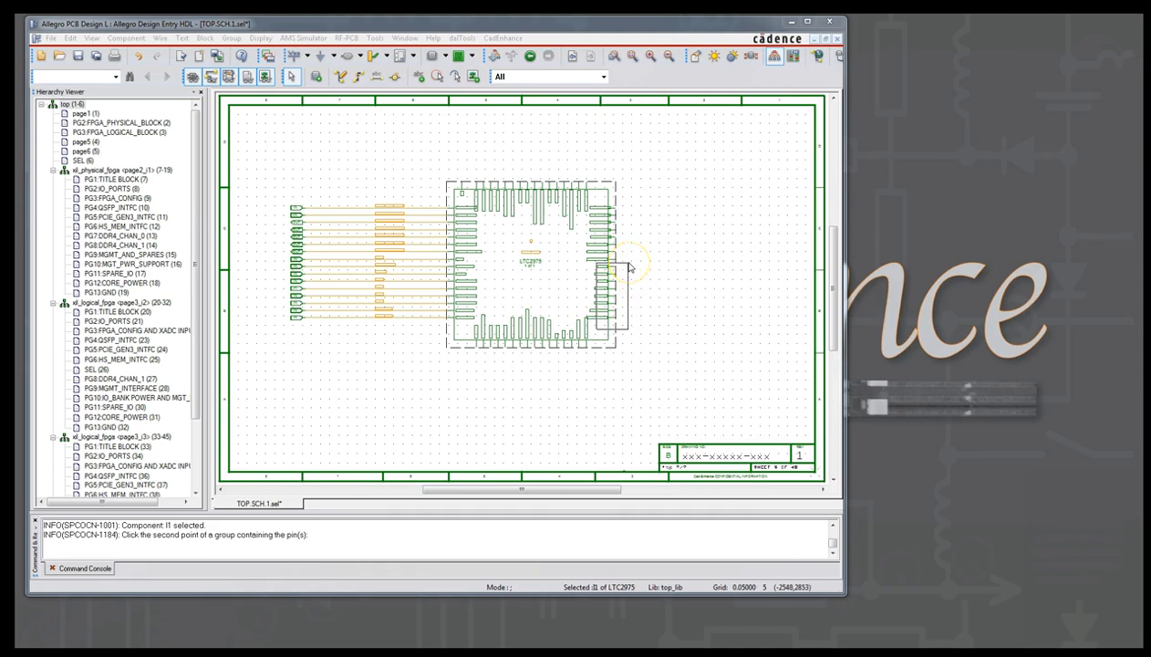
left_click(627, 264)
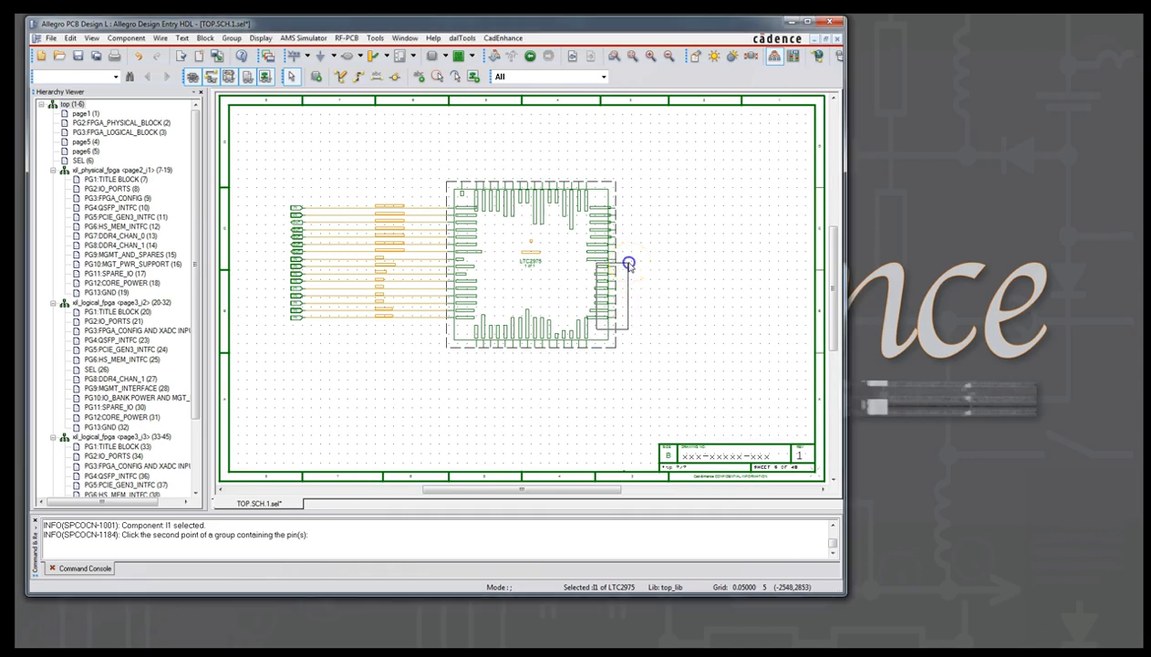
left_click(706, 283)
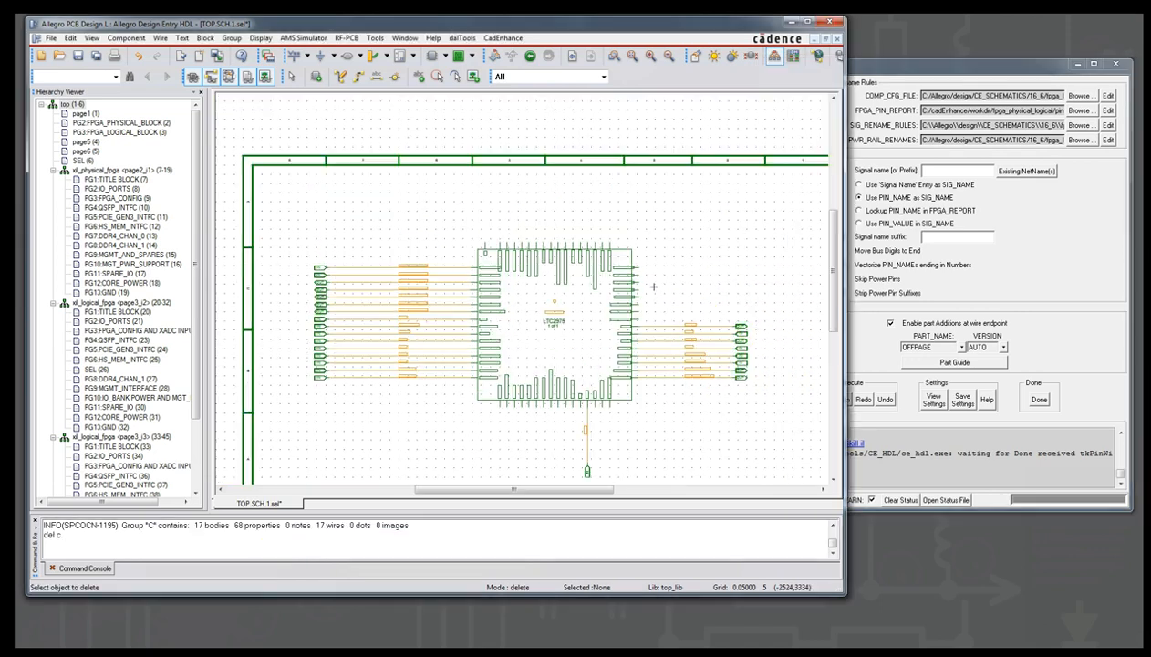
Wire all pins along the top edge of the LTC2975 upward to OFFPAGE symbols.
left_click(887, 415)
left_click(845, 399)
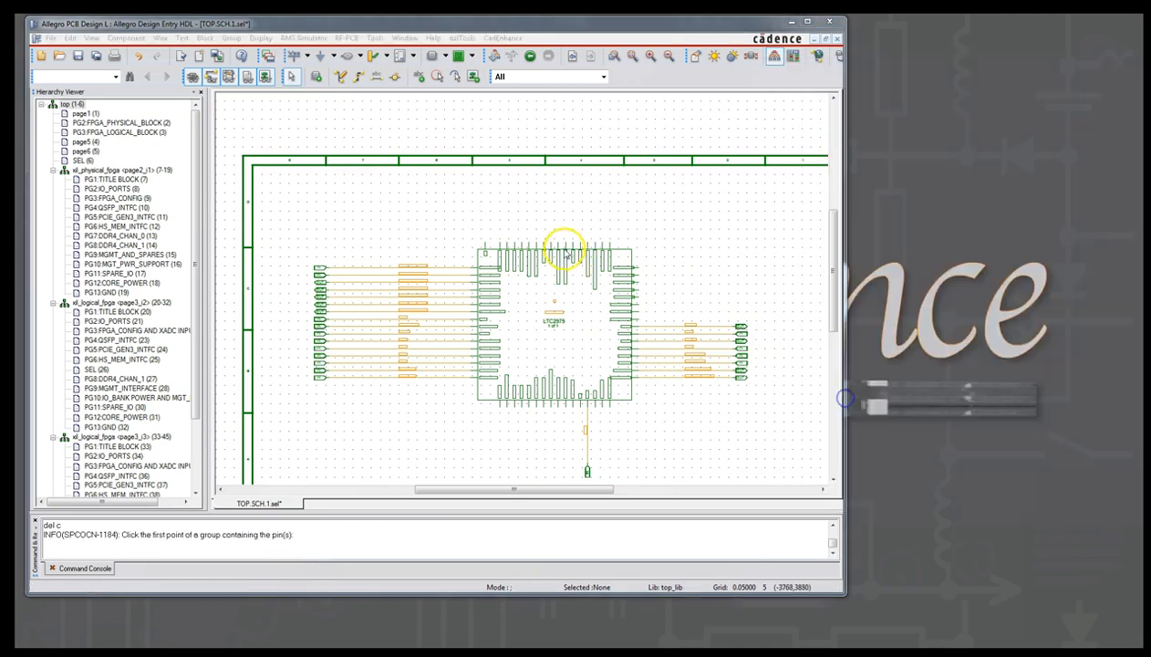
left_click_drag(475, 238, 625, 259)
left_click(474, 183)
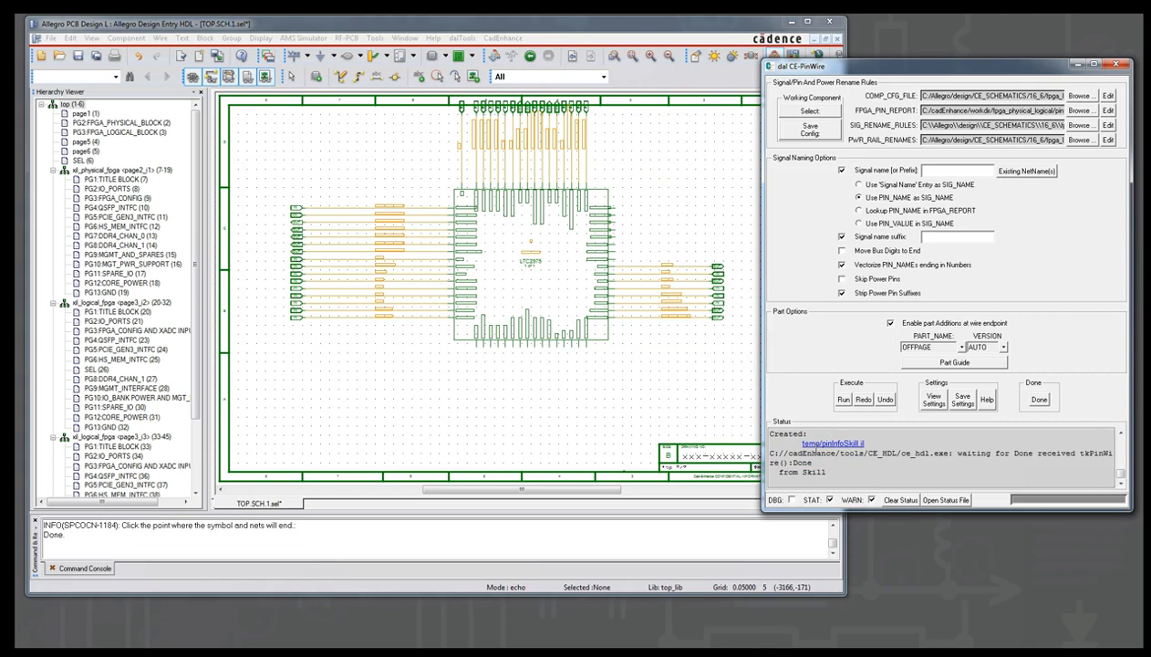
Try wiring all bottom-edge pins of the LTC2975 downward to OFFPAGE symbols, and undo that wiring run.
left_click(843, 402)
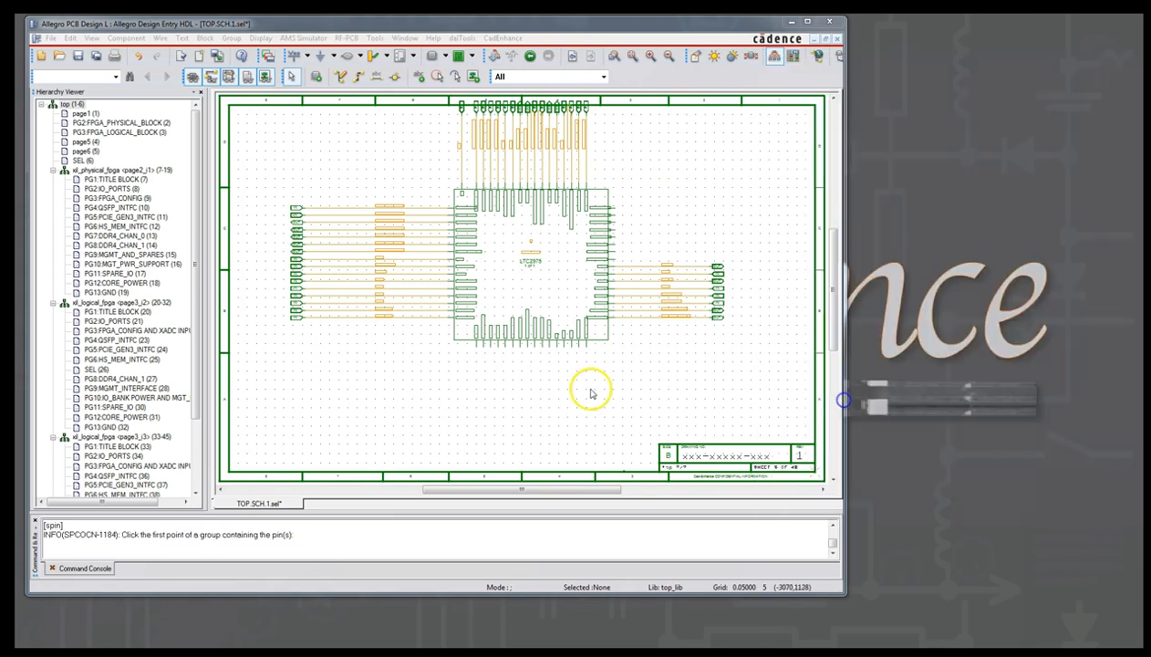
left_click(462, 326)
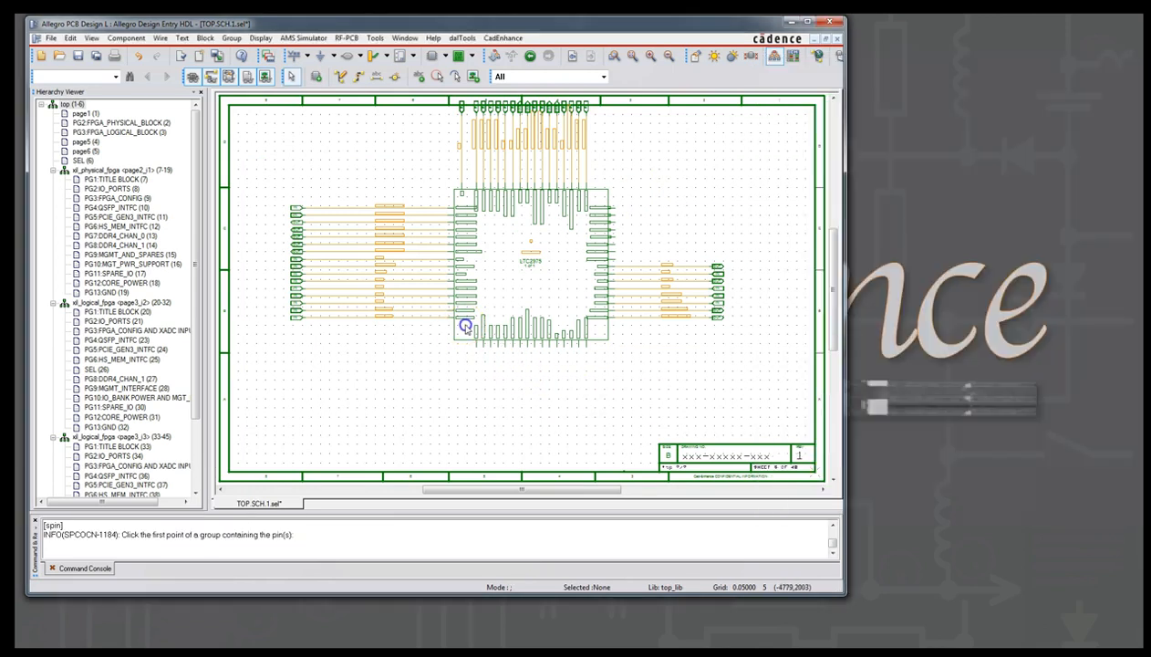
left_click(596, 359)
left_click(497, 422)
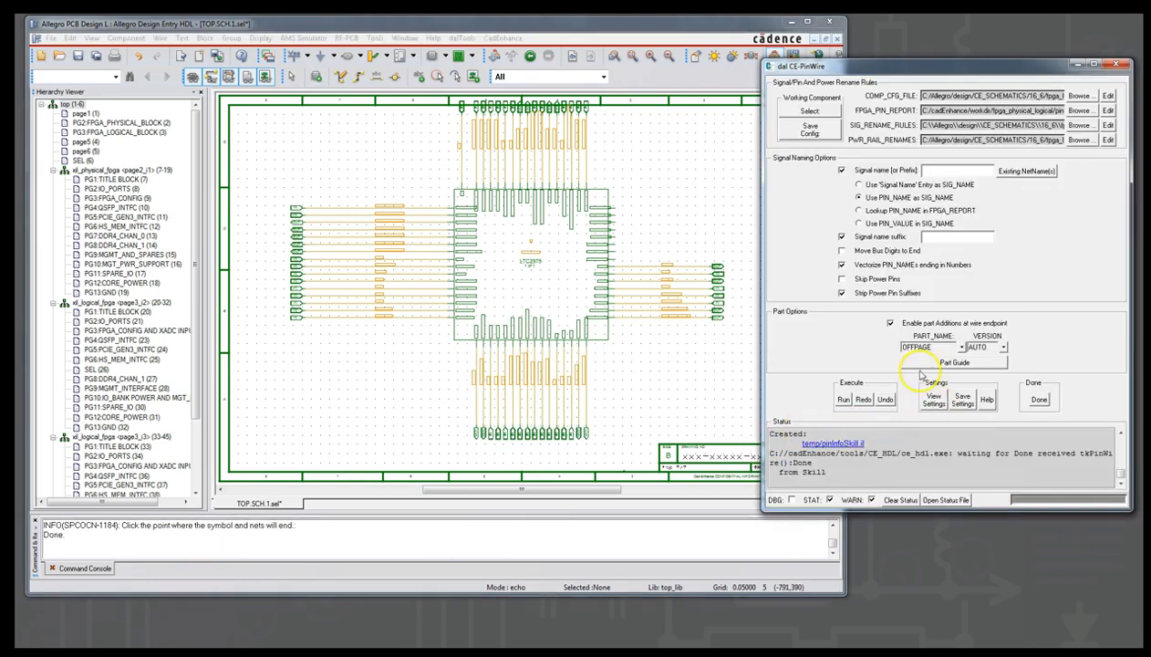
left_click(884, 399)
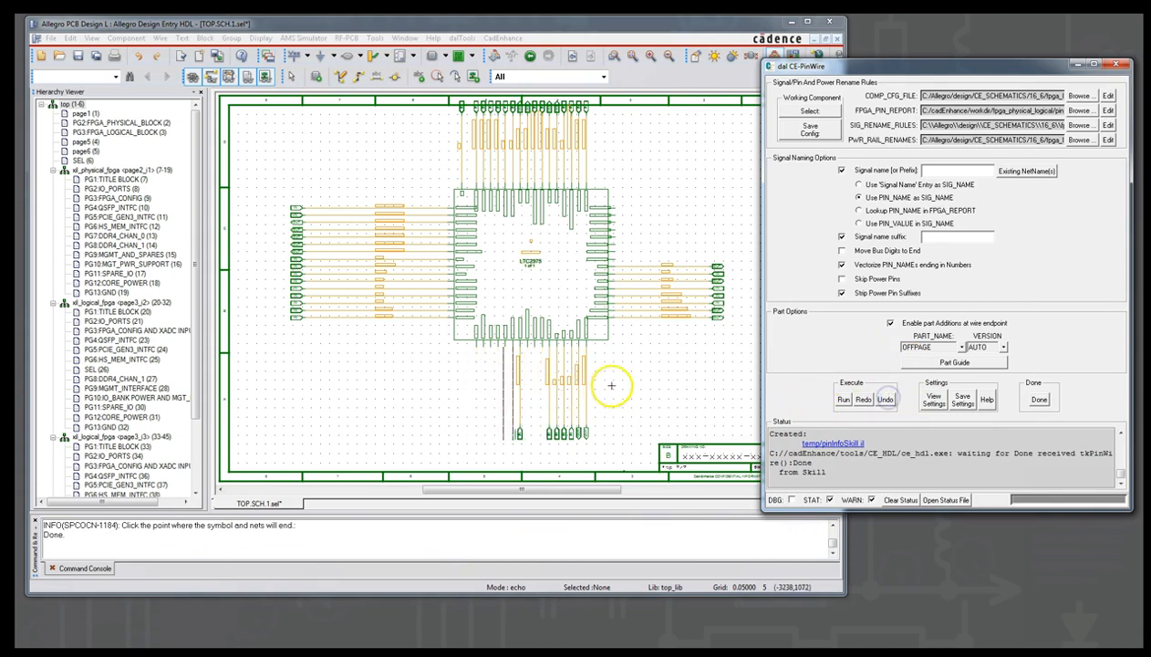
Run the pin wiring on only the SDA pin at the LTC2975's bottom edge, ending the net below the component.
left_click(844, 401)
scroll(620, 381, "up", 3)
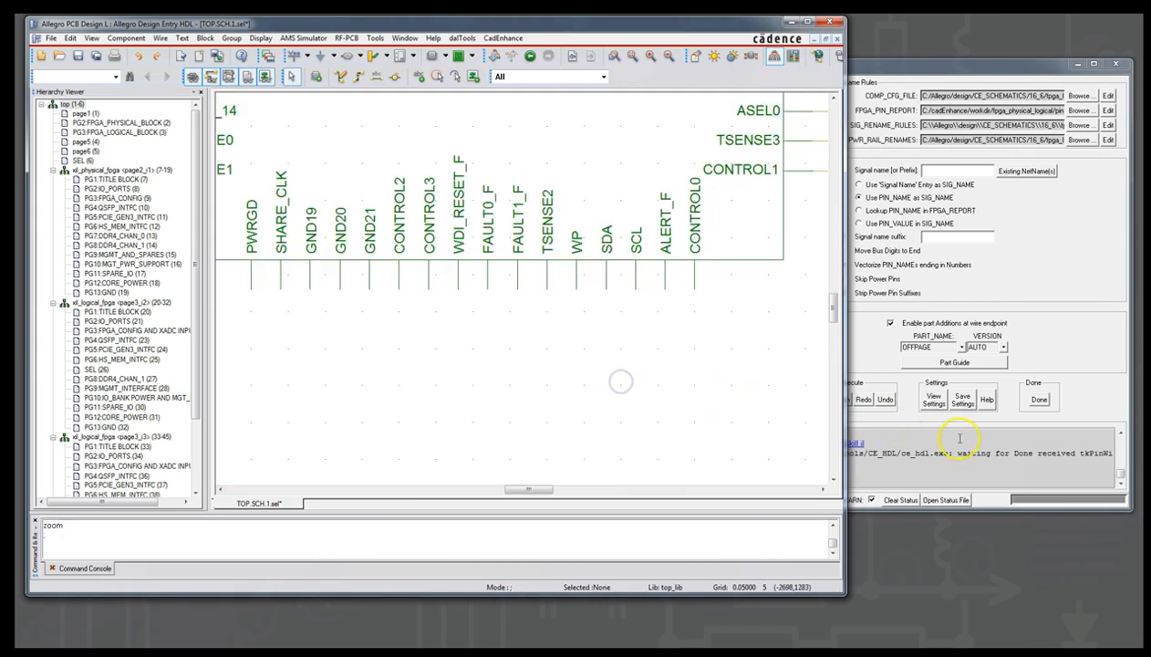
left_click(853, 410)
left_click(840, 400)
left_click(594, 206)
left_click(621, 317)
left_click(619, 388)
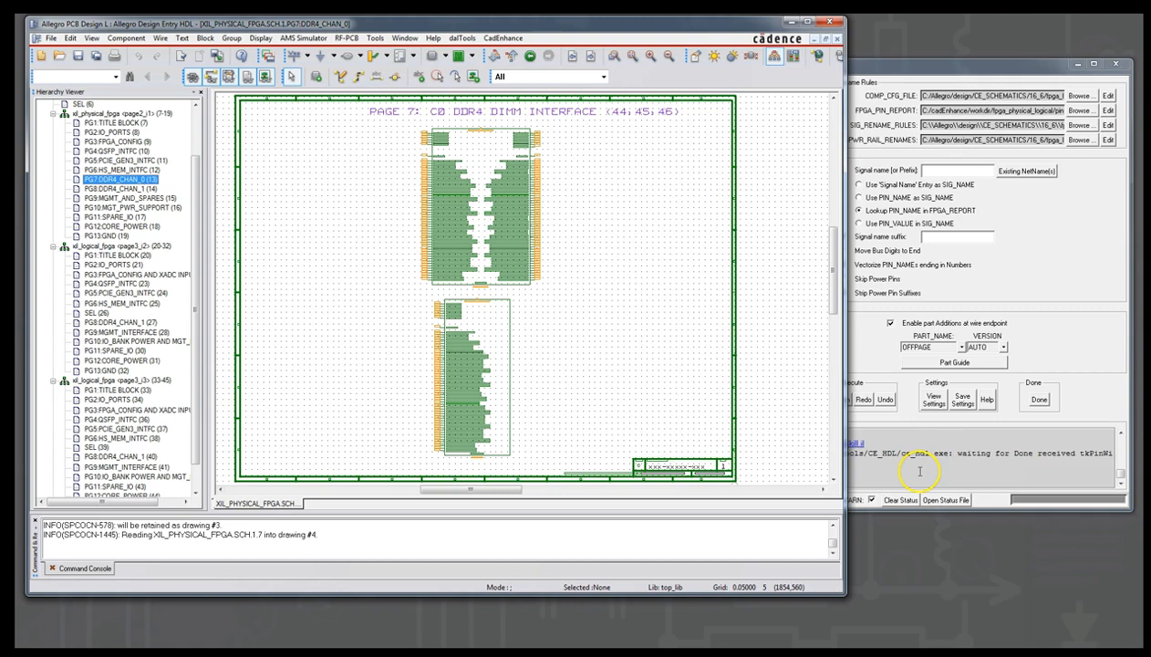
Wire the left-side pins of both DDR4_CHAN_0 page components out to OFFPAGE symbols on the left, using FPGA report signal names.
left_click(920, 470)
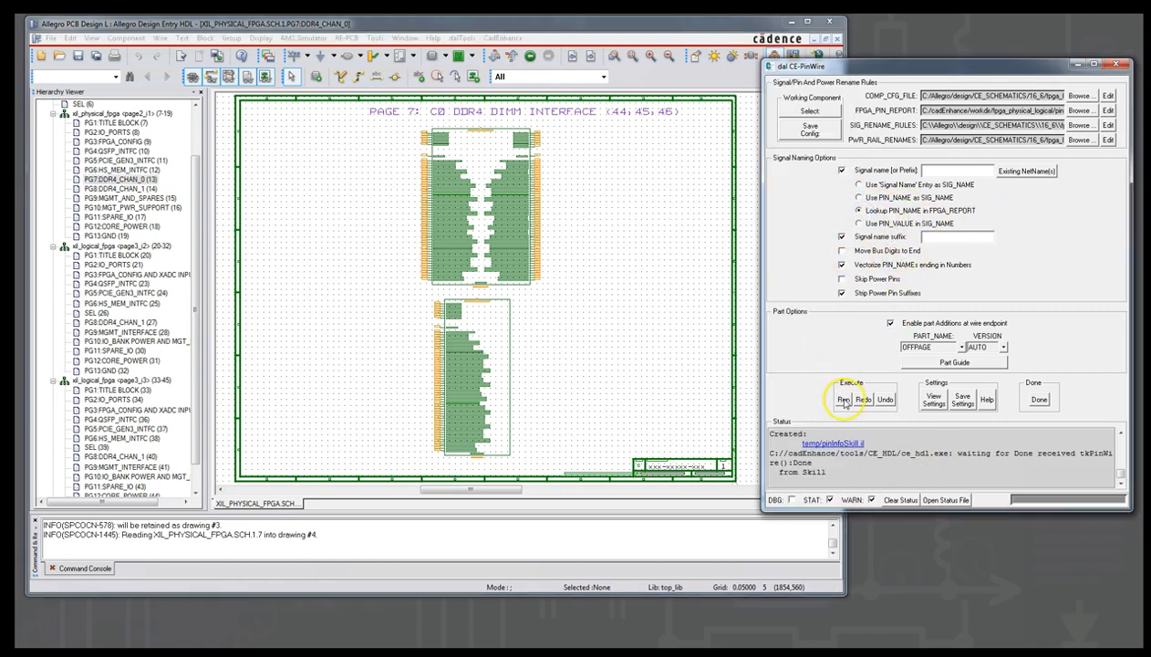
left_click(844, 402)
left_click(412, 126)
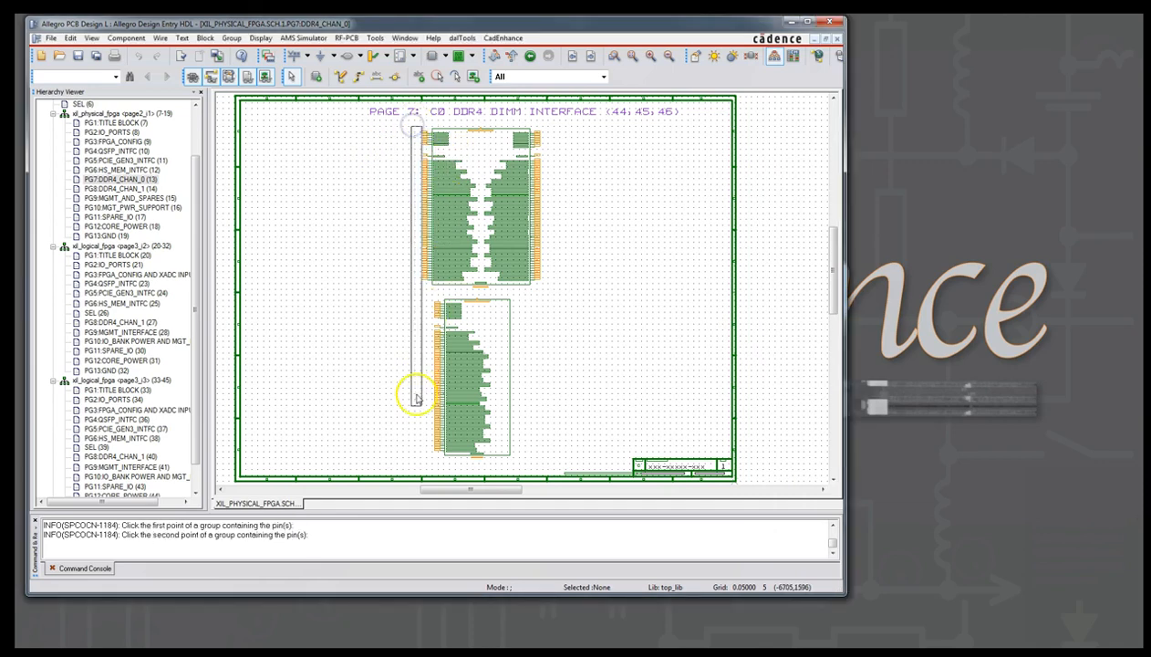
left_click(460, 464)
left_click(276, 288)
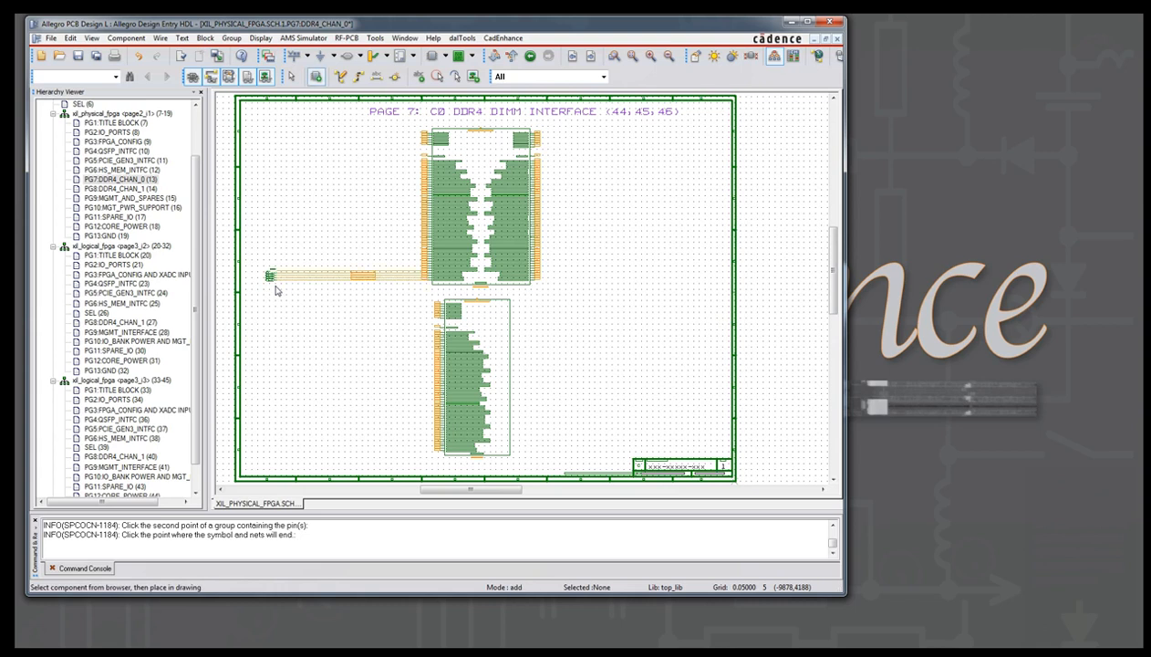